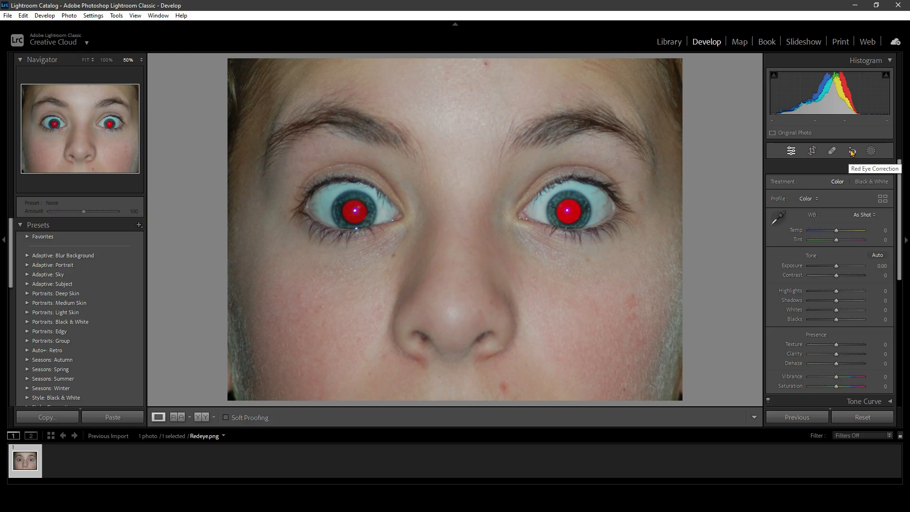
Correct the red pupil of the eye on the left of the photo with Red Eye Correction and set Pupil Size to 83
left_click(852, 151)
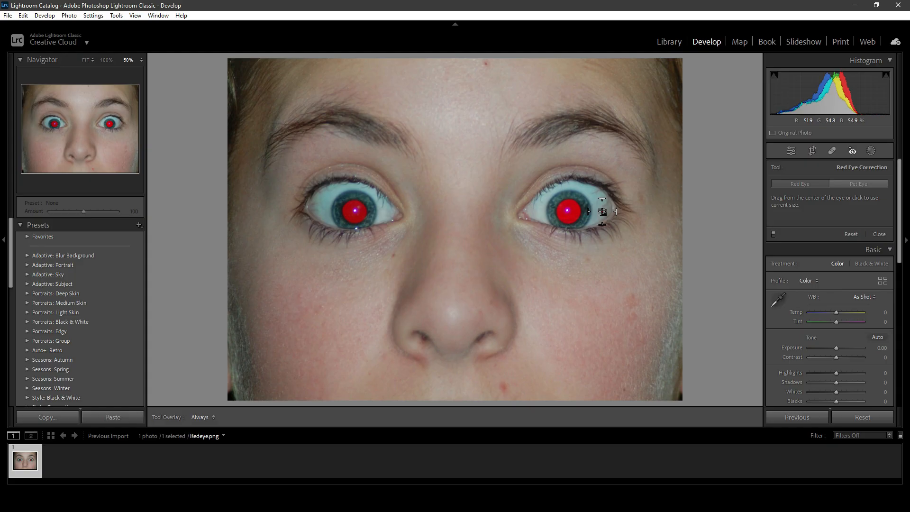
left_click(355, 210)
mouse_move(369, 226)
left_mouse_down()
mouse_move(361, 226)
mouse_move(372, 228)
left_mouse_up()
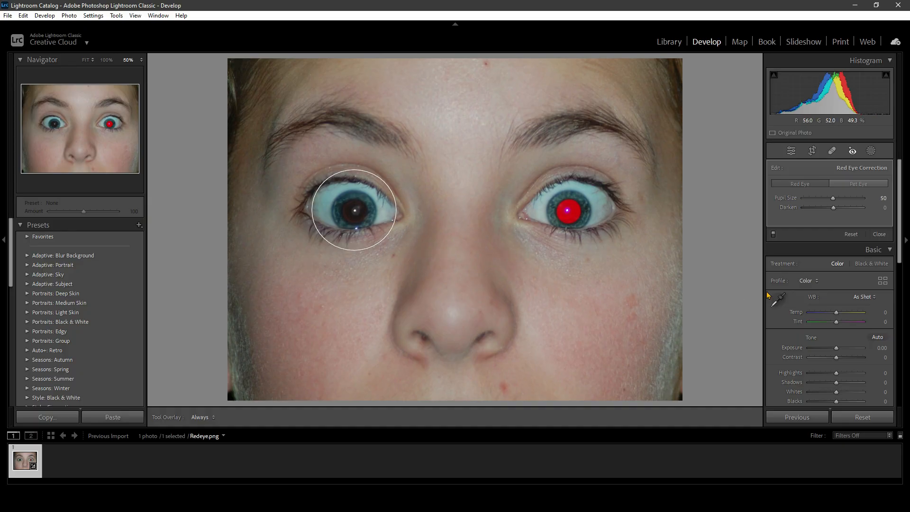
left_click_drag(834, 201, 853, 207)
Try Darken at 100 on the left eye's correction and undo the darkening change
left_click_drag(835, 210, 884, 212)
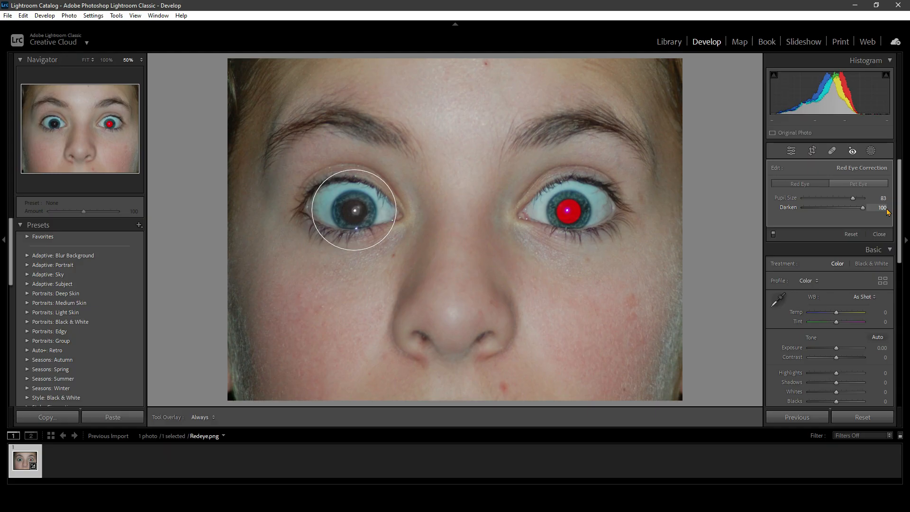
left_click_drag(887, 212, 828, 224)
key("ctrl+z")
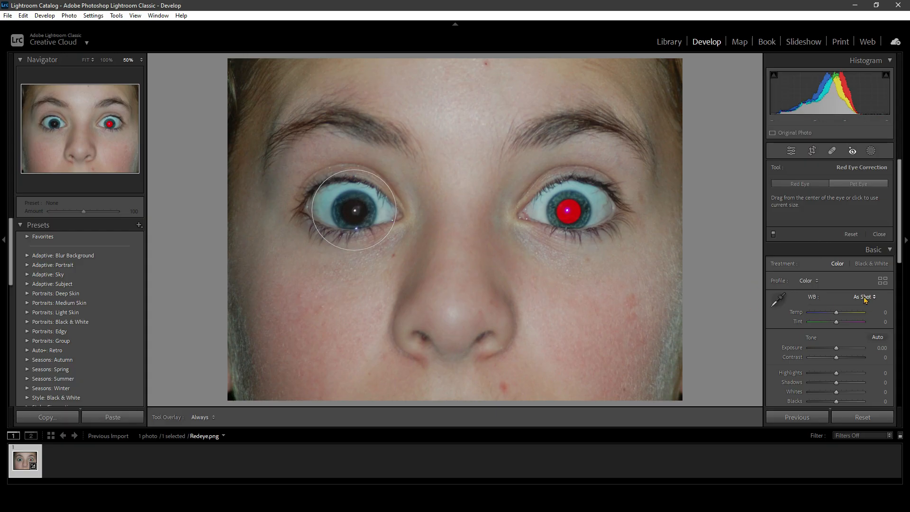
Compare the photo with the red eye correction switched off and on
left_click(774, 234)
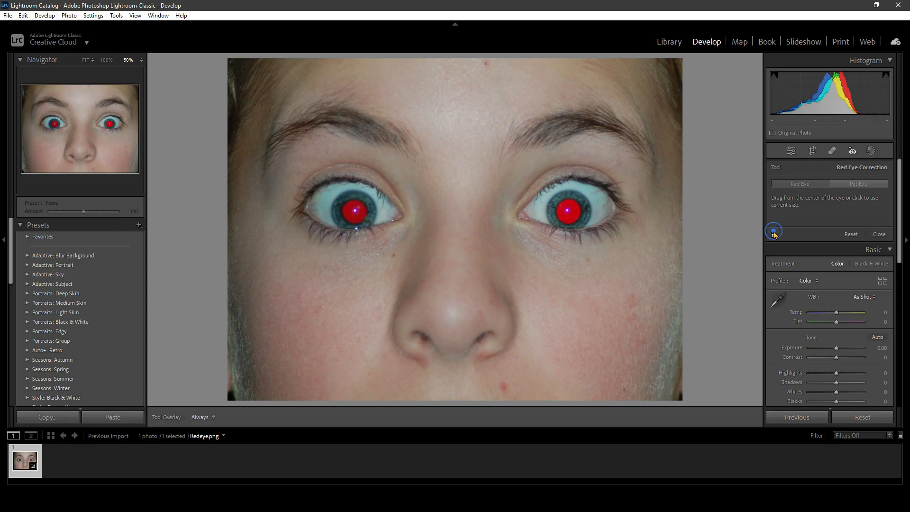
left_click(774, 234)
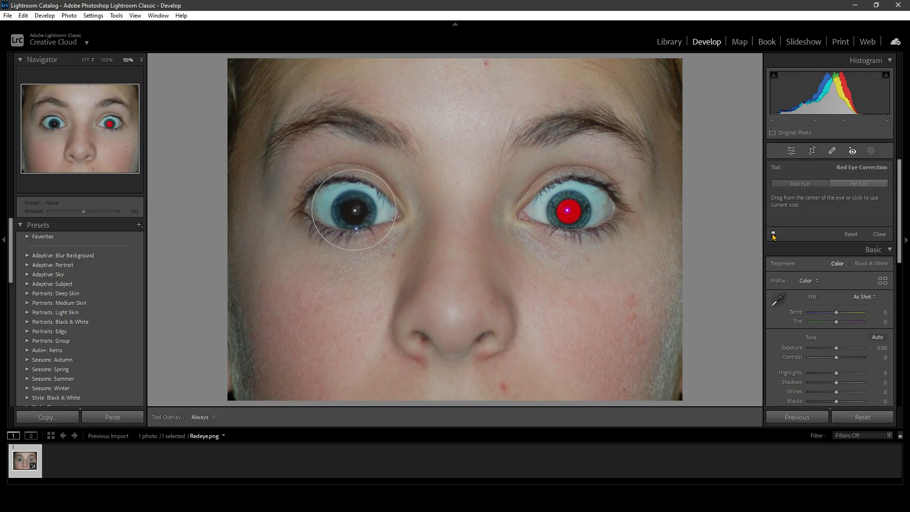
left_click(774, 233)
left_click(774, 234)
Select the left eye's correction and set its Pupil Size to 80
left_click(355, 212)
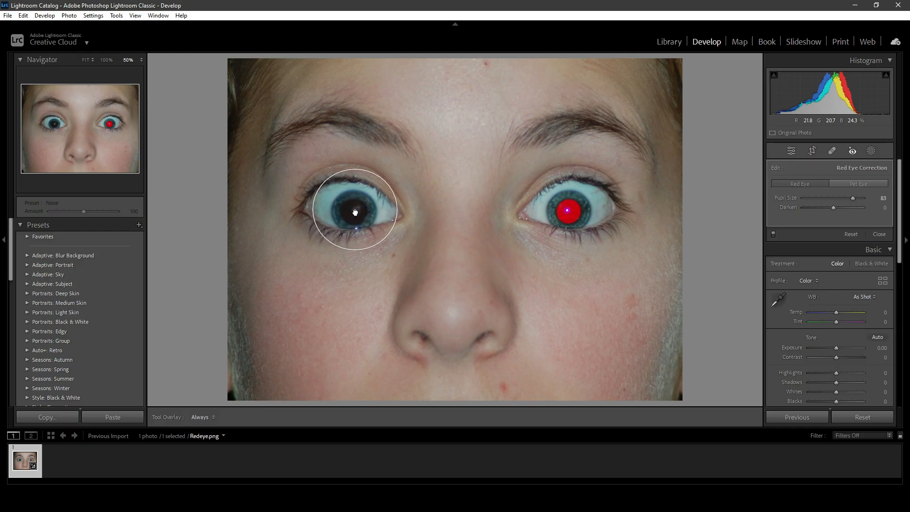
mouse_move(853, 198)
left_mouse_down()
mouse_move(808, 204)
mouse_move(852, 204)
left_mouse_up()
Try narrowing the left eye's correction outline into a tall ellipse and undo the reshaping
left_click_drag(398, 210, 355, 215)
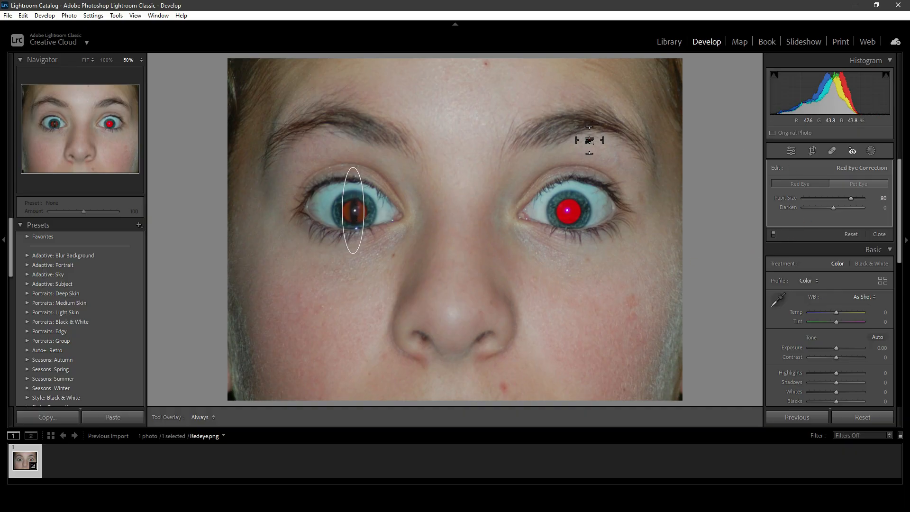
key("ctrl+z")
key("ctrl+z")
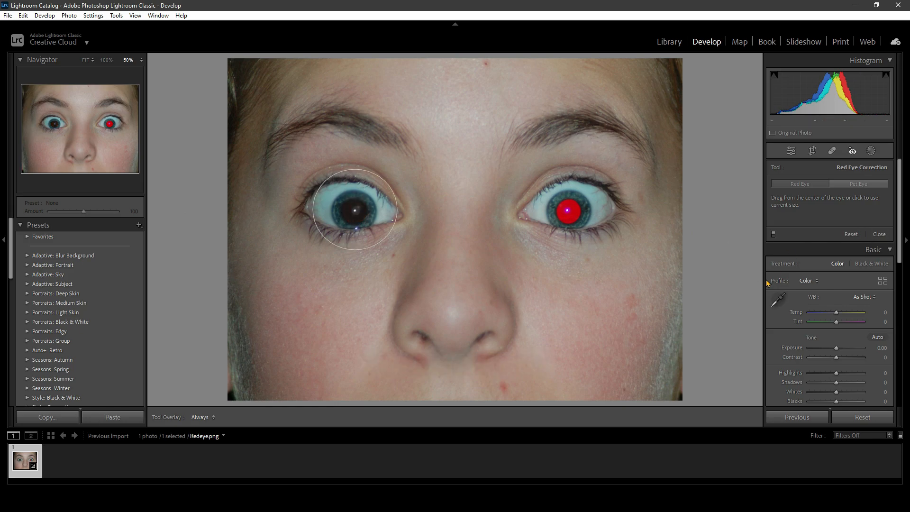
Apply a Pet Eye correction to the eye on the right of the photo and reposition its catchlight near the pupil's center
left_click(862, 186)
left_click(864, 188)
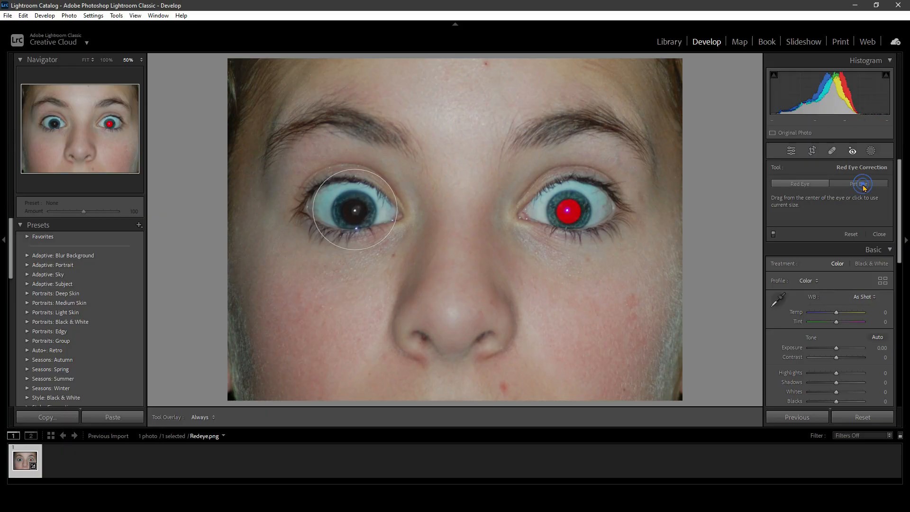
left_click(569, 212)
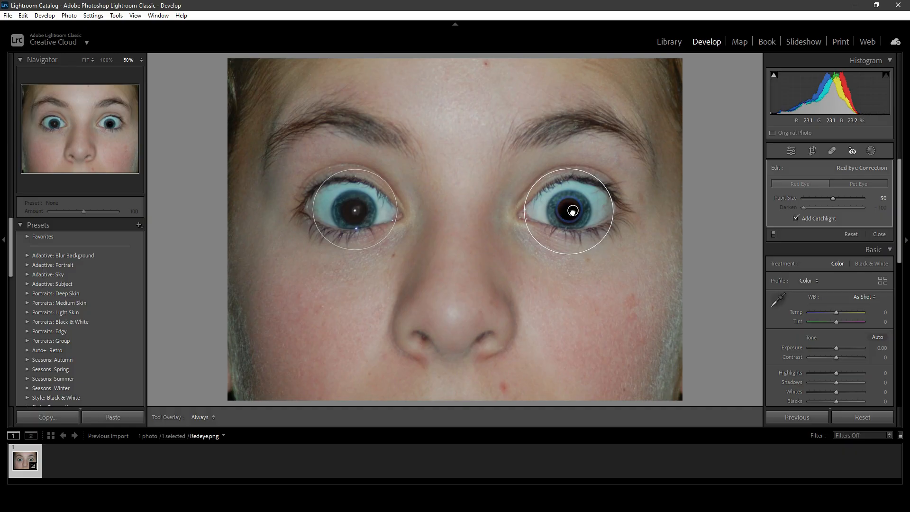
left_click_drag(572, 213, 572, 211)
mouse_move(573, 208)
left_mouse_down()
mouse_move(565, 216)
mouse_move(570, 211)
left_mouse_up()
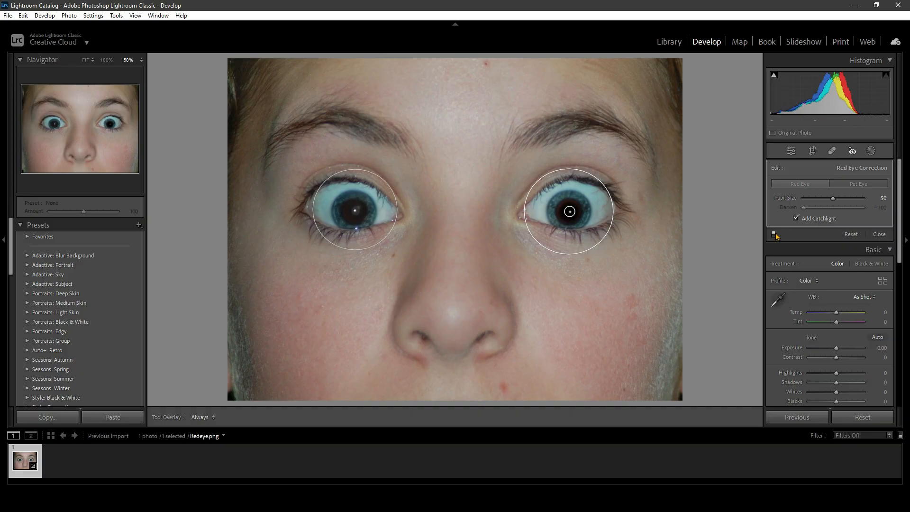
Compare the right eye's correction with and without the catchlight and try larger pupil sizes up to 100
left_click(796, 218)
left_click_drag(833, 198, 864, 199)
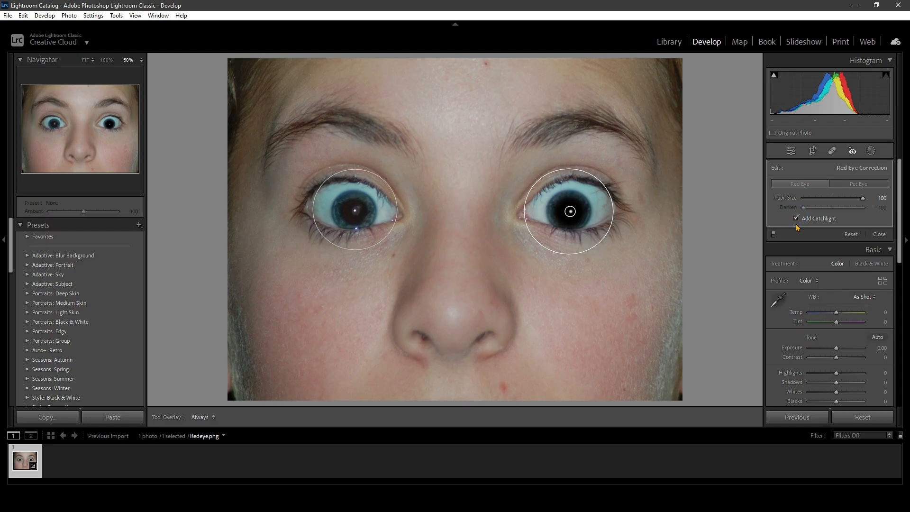
left_click_drag(863, 199, 834, 203)
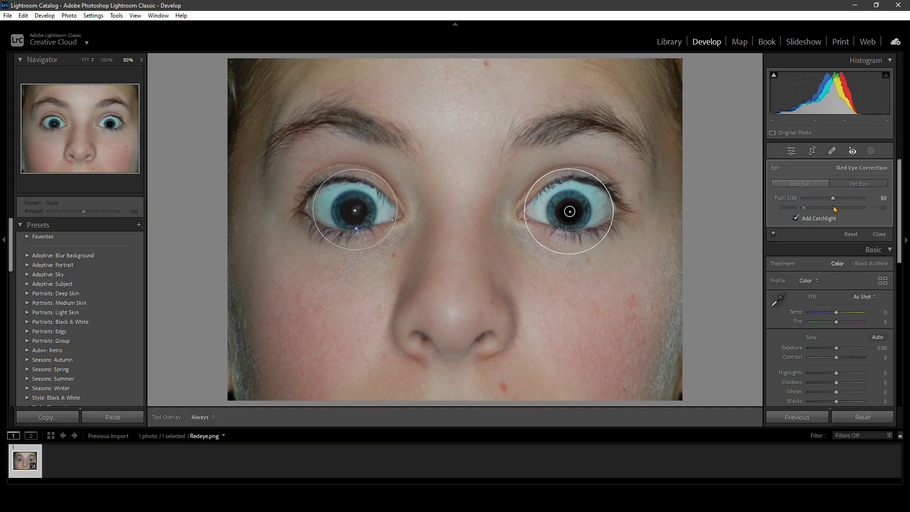
left_click(796, 219)
left_click(796, 218)
left_click_drag(833, 199, 852, 201)
Shrink the left eye's correction outline slightly and set its Darken value to -86
left_click(355, 212)
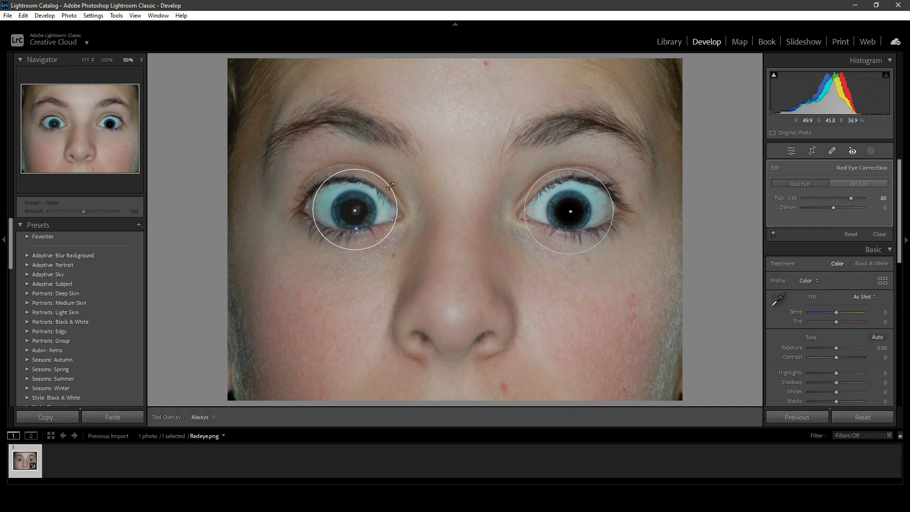
left_click_drag(390, 187, 387, 188)
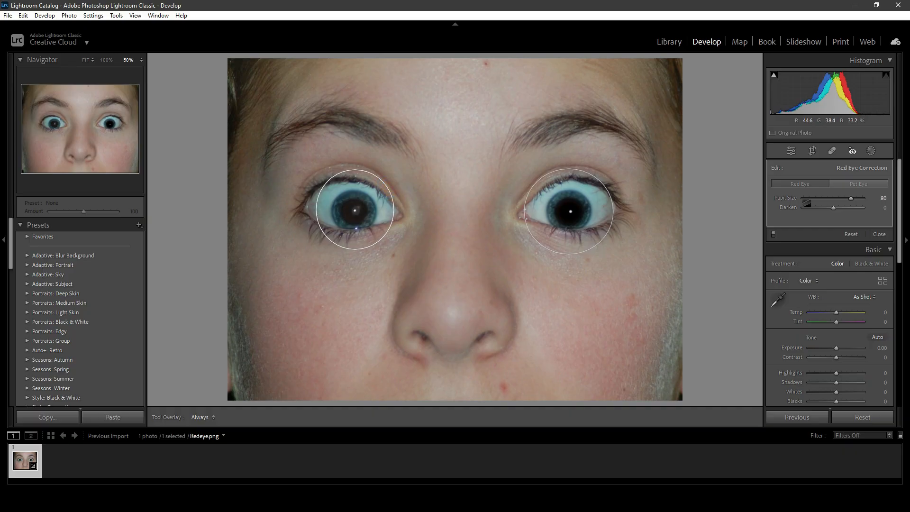
left_click_drag(833, 208, 809, 217)
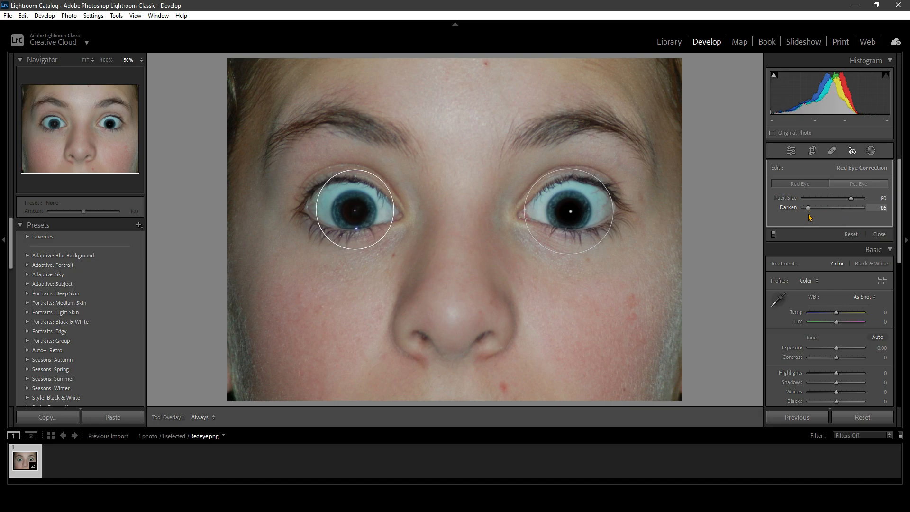
Set the right eye correction's Pupil Size to 71, try narrowing its outline into a tall ellipse, and undo the reshaping
left_click(569, 212)
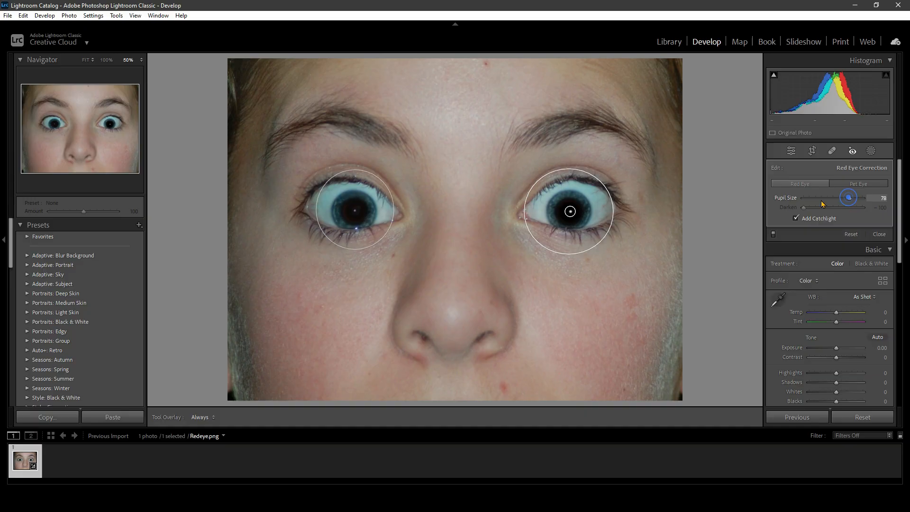
mouse_move(849, 198)
left_mouse_down()
mouse_move(821, 200)
mouse_move(846, 197)
left_mouse_up()
left_click_drag(612, 213, 583, 217)
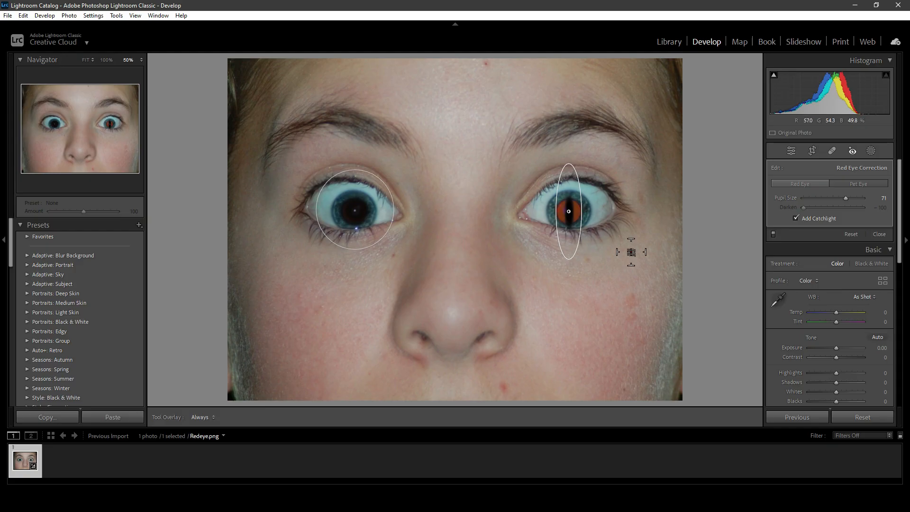
key("ctrl+z")
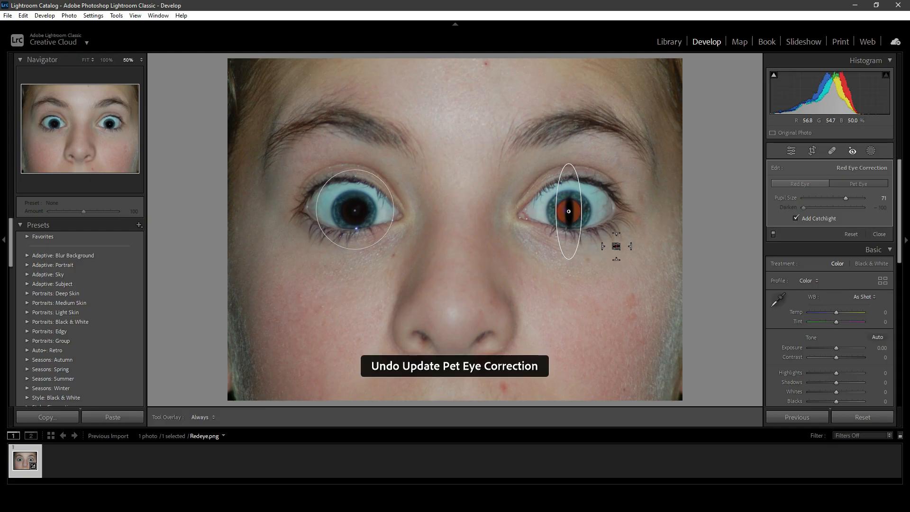